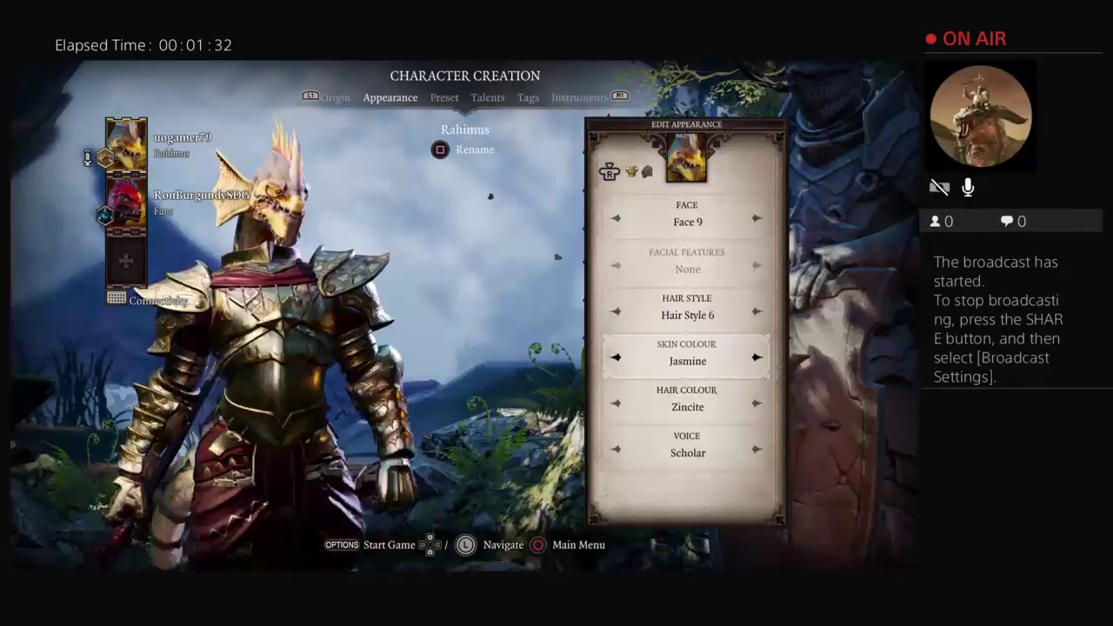
# - Change the lizard's skin colour to Hematite and move down the appearance options
pyautogui.press('Right')
pyautogui.press('Right')
pyautogui.press('Down')
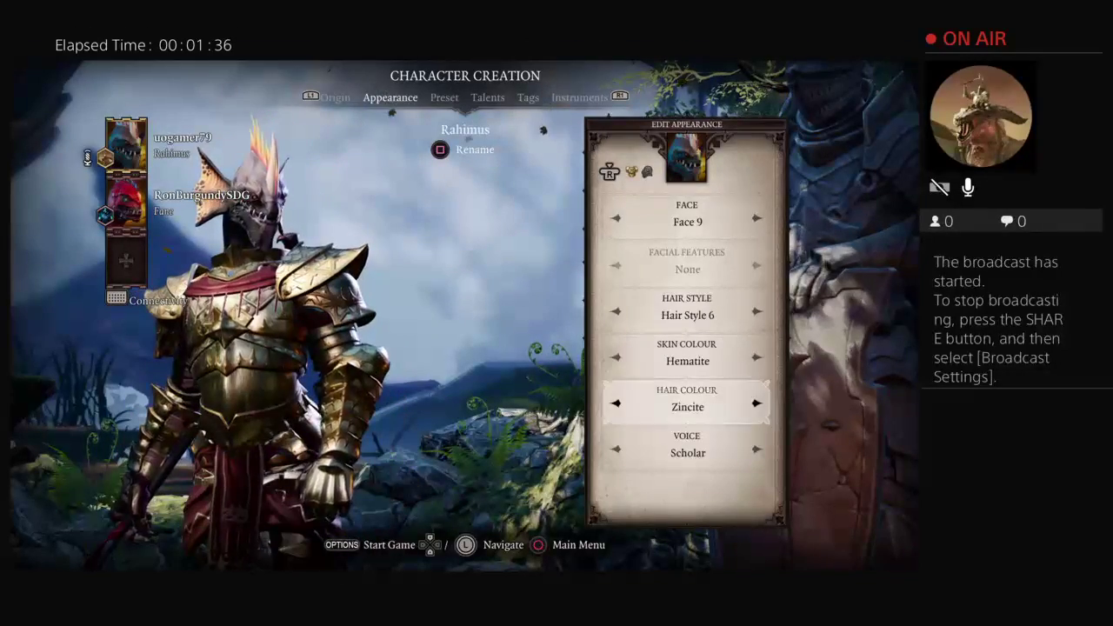
pyautogui.press('Down')
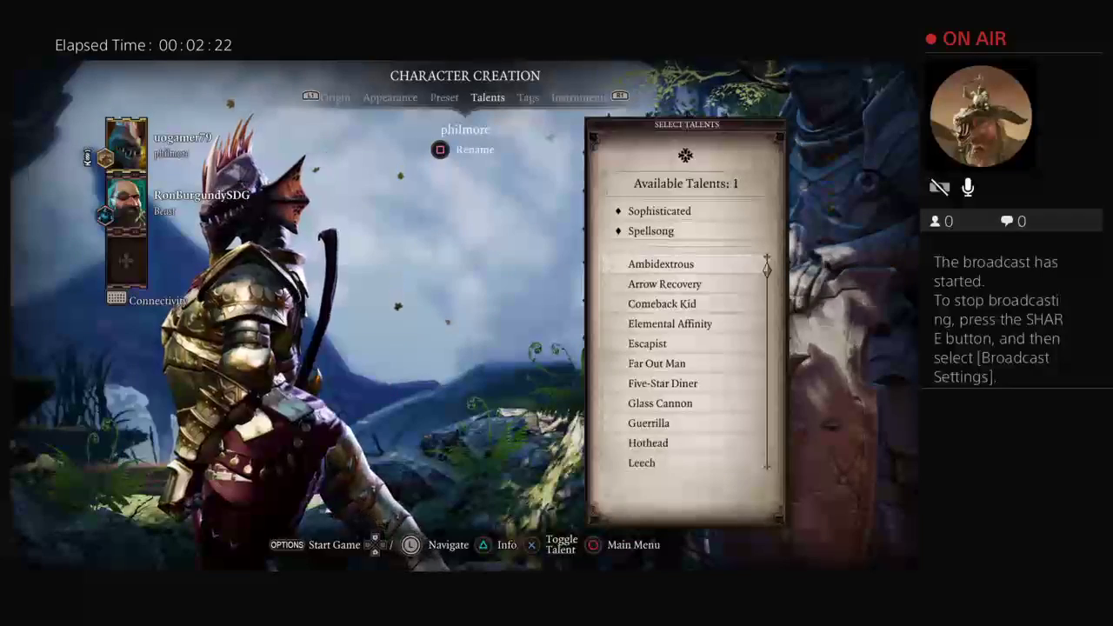
# - Compare the Glass Cannon, Guerrilla and Hothead talent descriptions
pyautogui.press('Down')
pyautogui.press('Down')
pyautogui.press('Down')
pyautogui.press('Down')
pyautogui.press('Down')
pyautogui.press('Down')
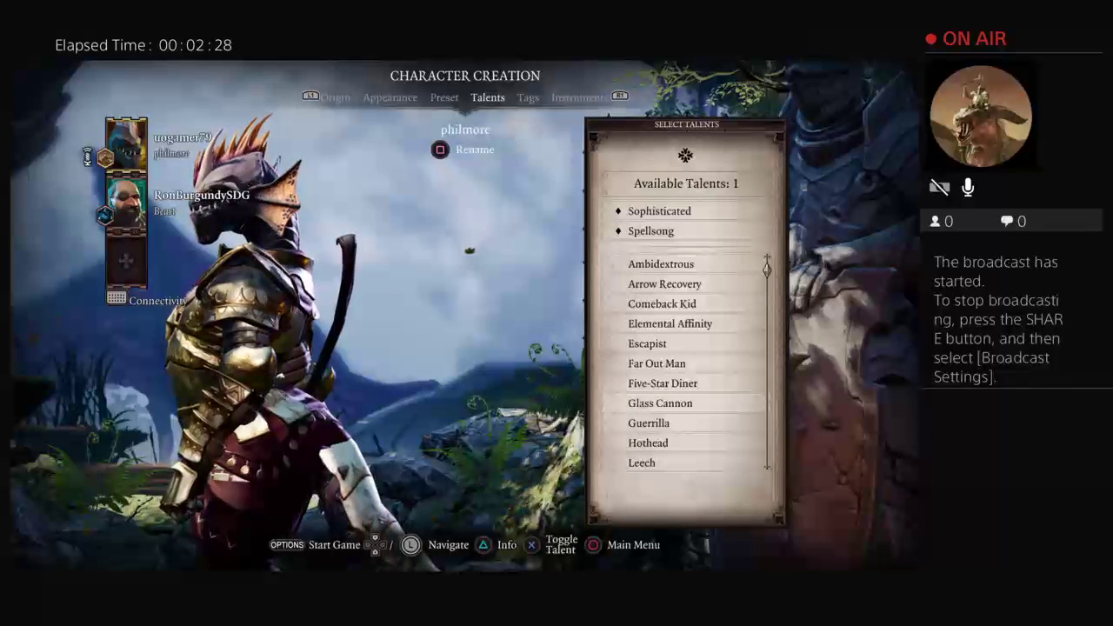
pyautogui.press('Down')
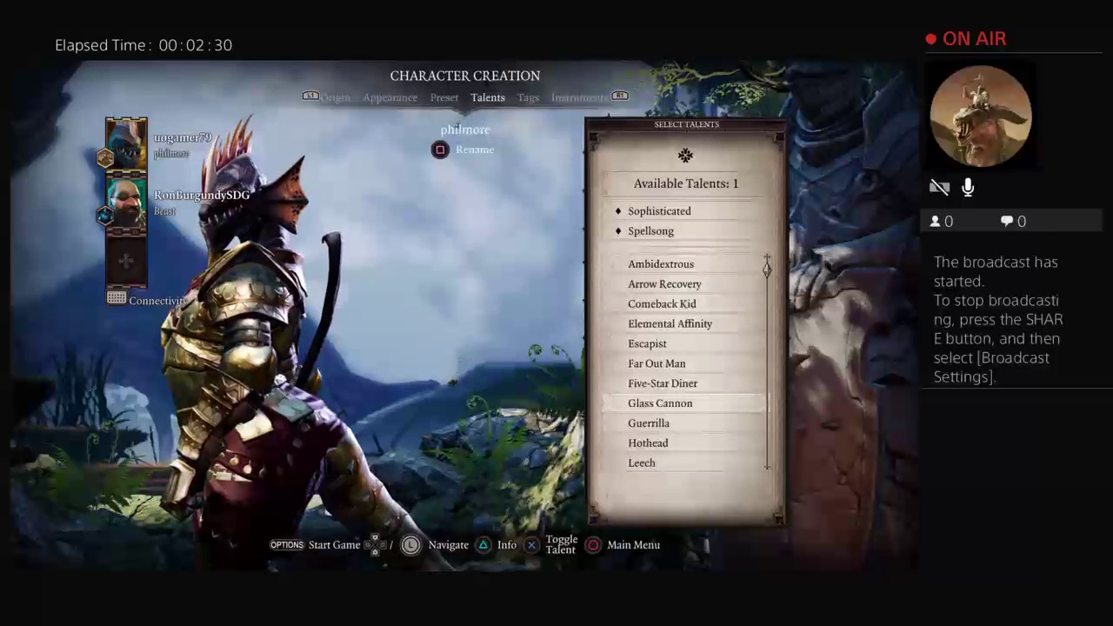
pyautogui.press('Return')
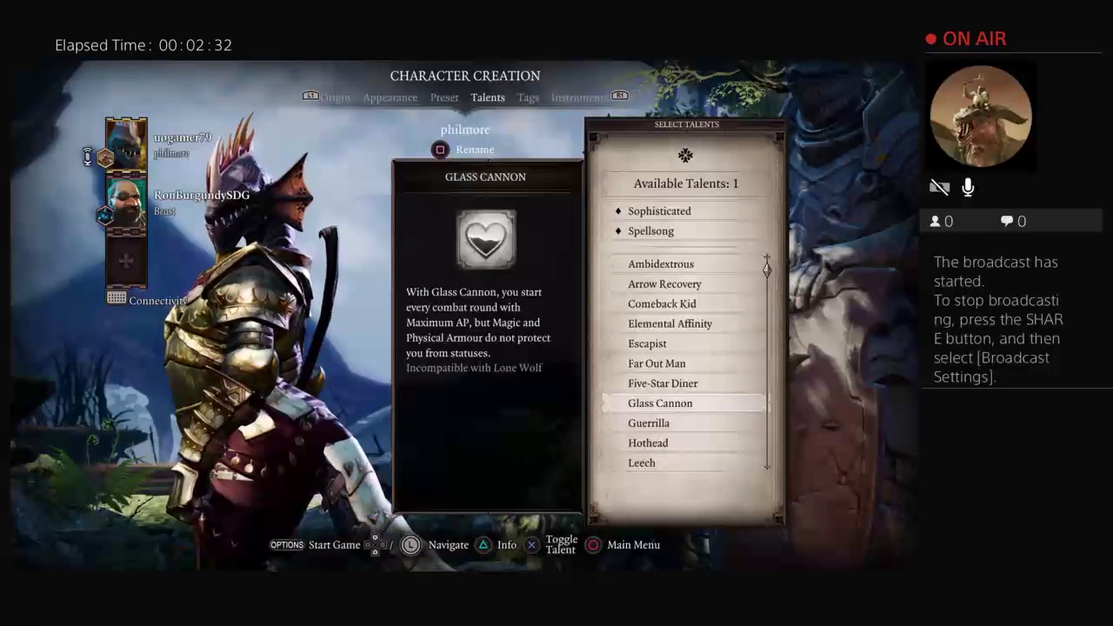
pyautogui.press('Down')
pyautogui.press('Up')
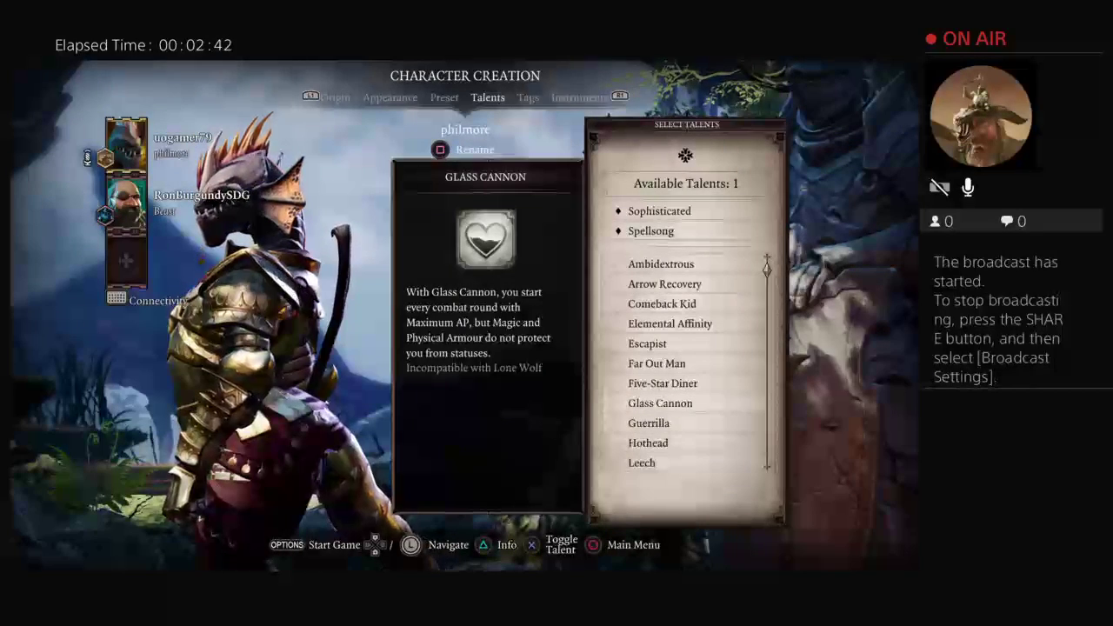
pyautogui.press('Down')
pyautogui.press('Down')
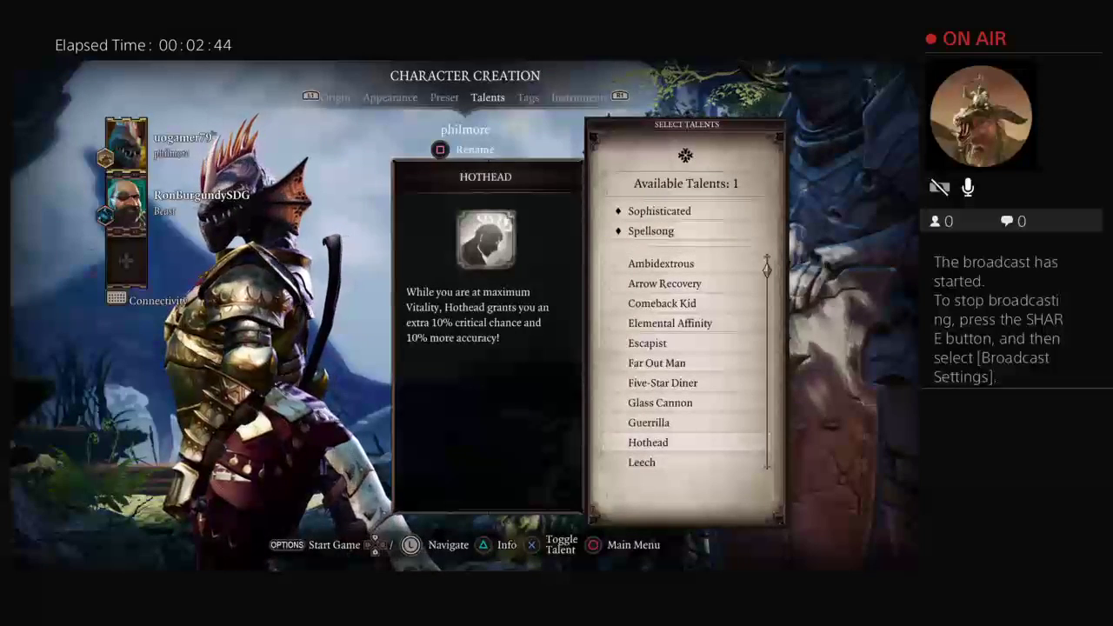
pyautogui.press('Down')
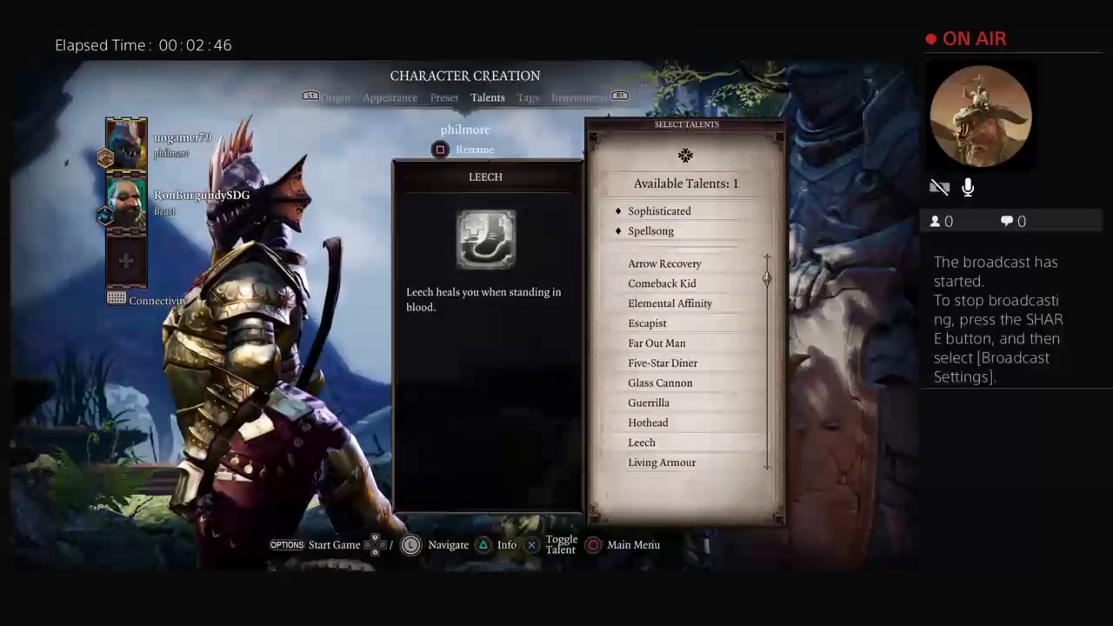
# - Take the Leech talent and browse the available tags
pyautogui.press('Return')
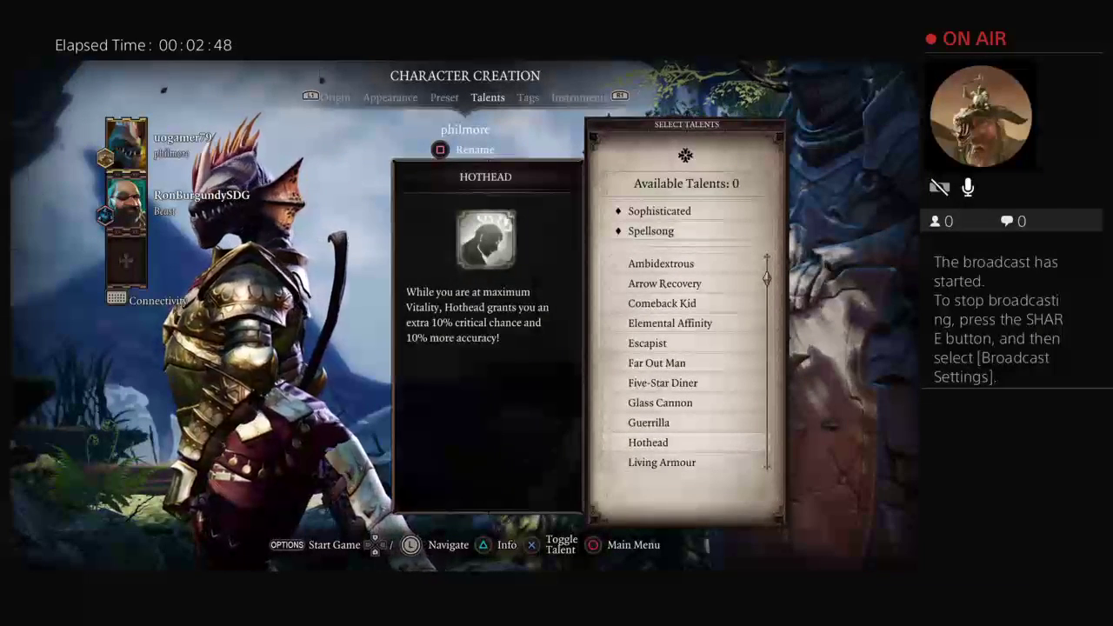
pyautogui.press('Up')
pyautogui.press('Tab')
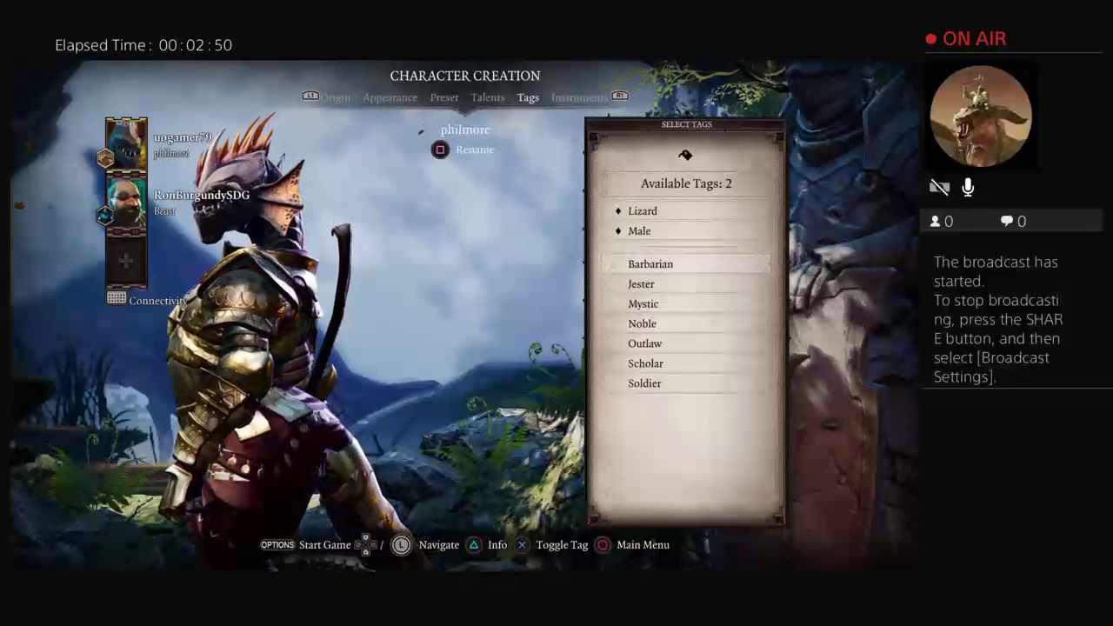
pyautogui.press('Down')
pyautogui.press('Down')
pyautogui.press('Down')
pyautogui.press('Down')
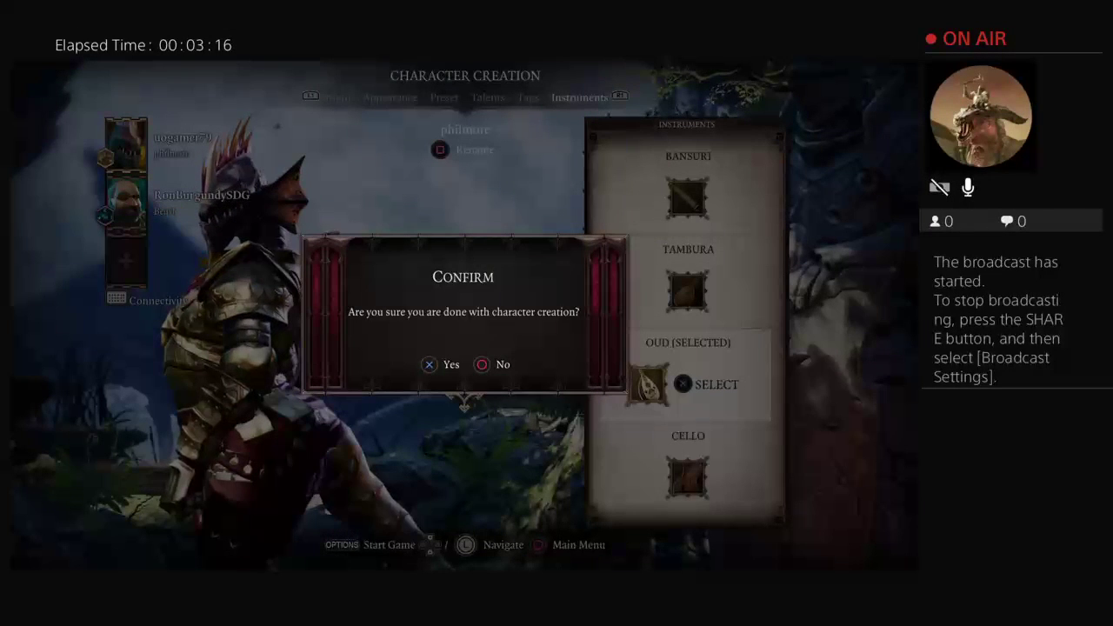
# - Cancel the finish-creation prompt, then request to start the game again
pyautogui.press('Escape')
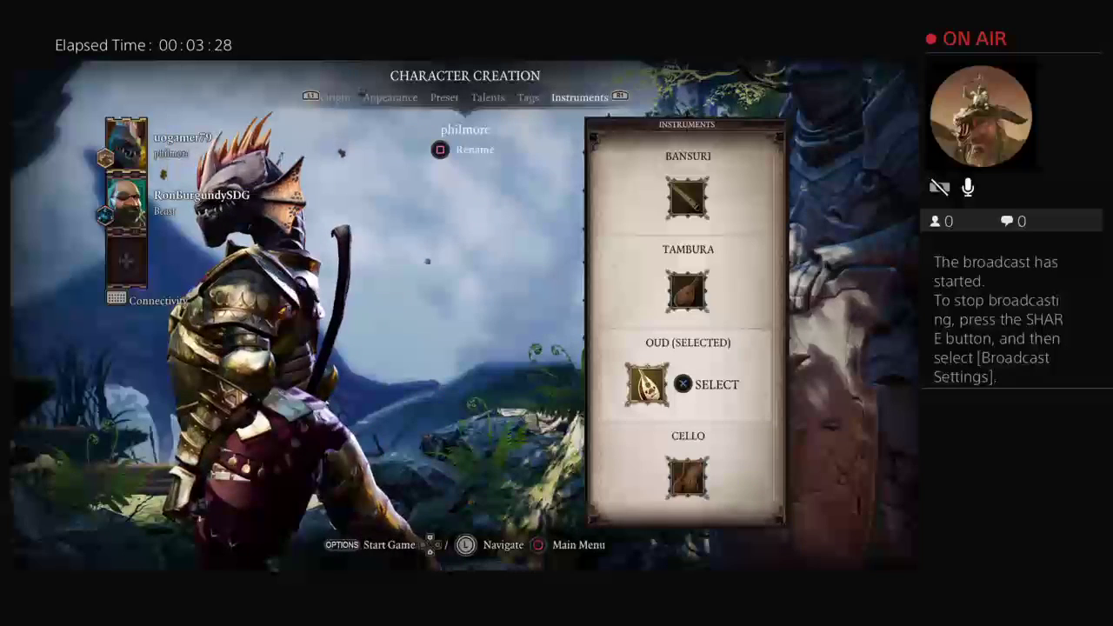
pyautogui.press('Return')
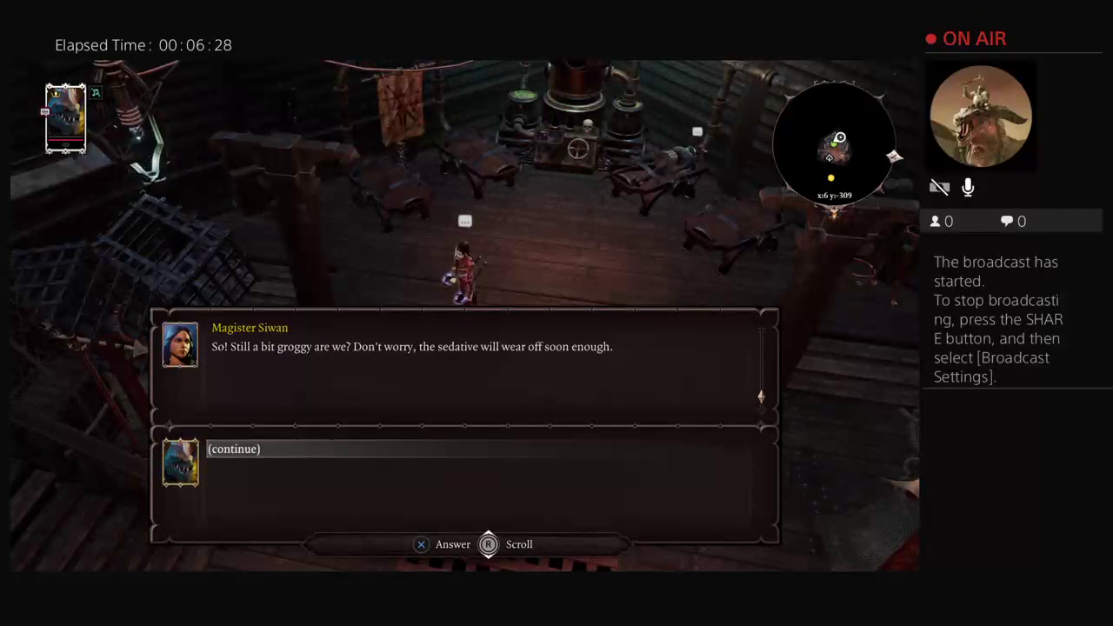
# - Advance and end Magister Siwan's conversation about reporting upstairs
pyautogui.press('Return')
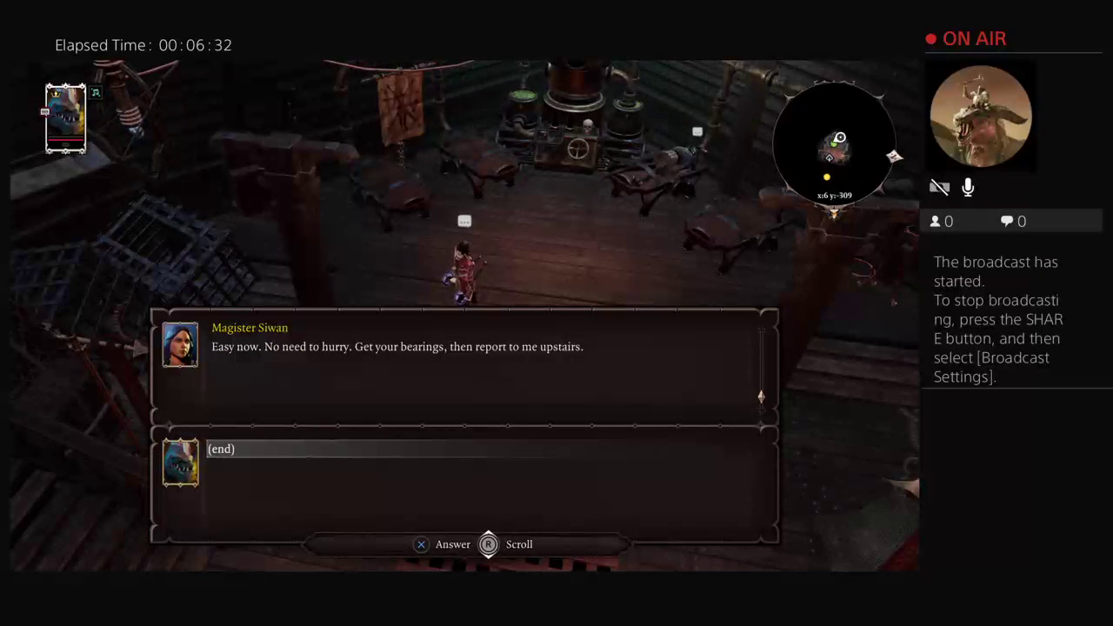
pyautogui.press('Return')
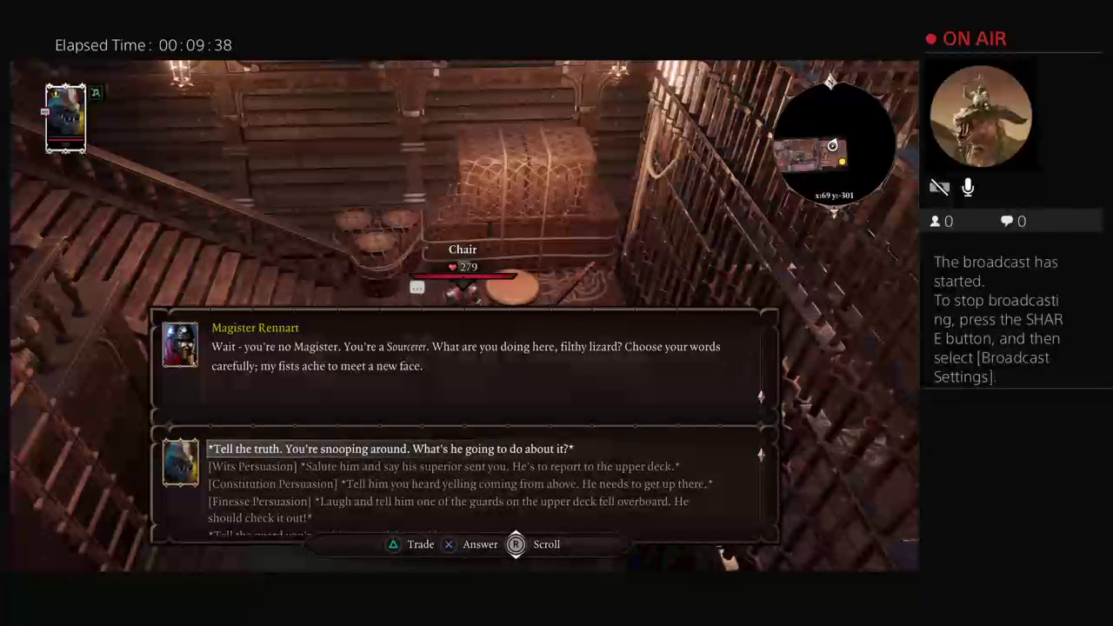
# - Persuade Rennart with the Wits Persuasion reply and continue past the success
pyautogui.press('Down')
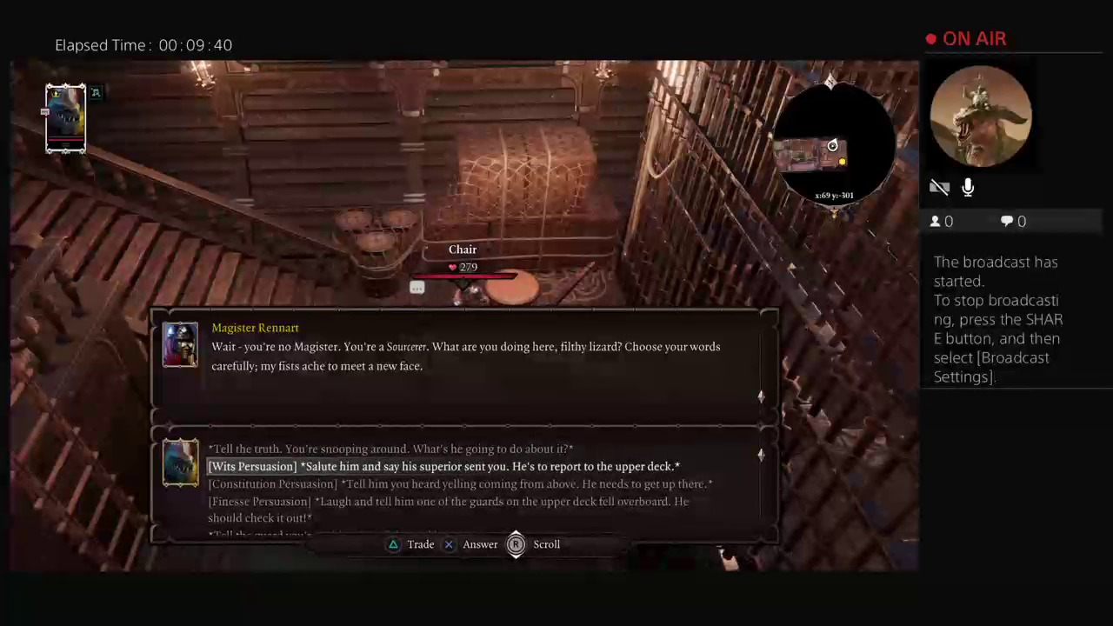
pyautogui.press('Down')
pyautogui.press('Return')
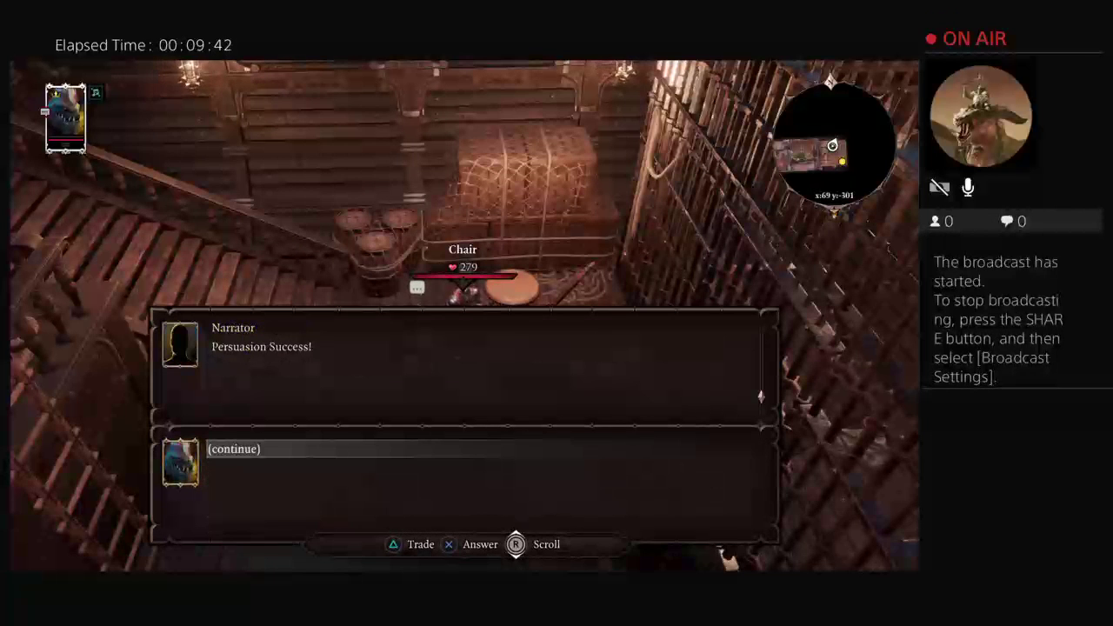
pyautogui.press('Return')
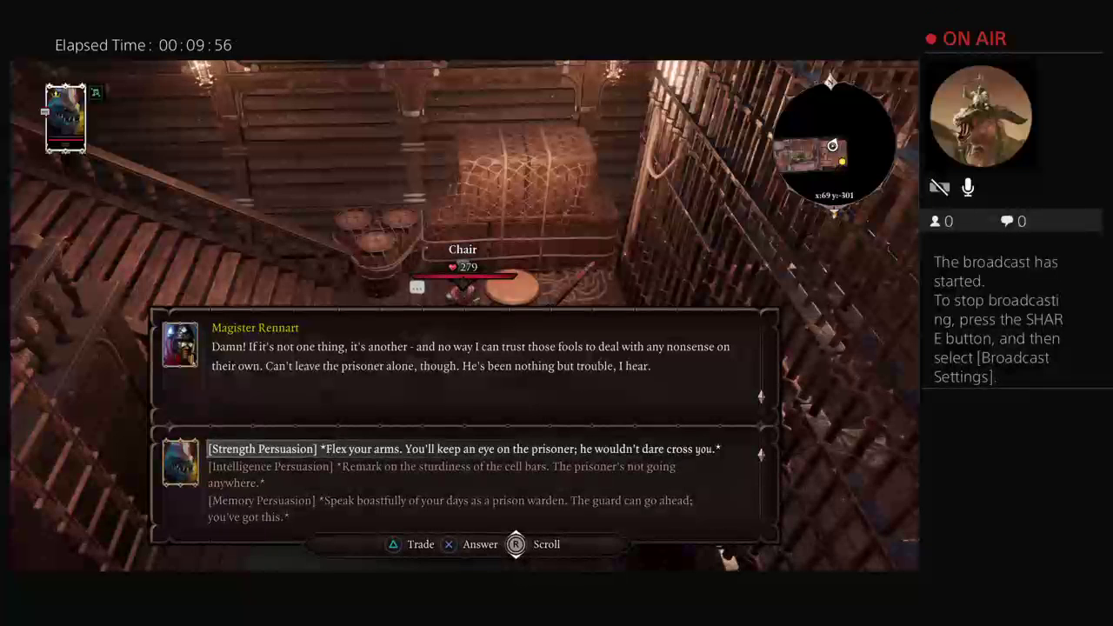
# - Persuade Rennart again with the Strength Persuasion reply and continue
pyautogui.press('Down')
pyautogui.press('Return')
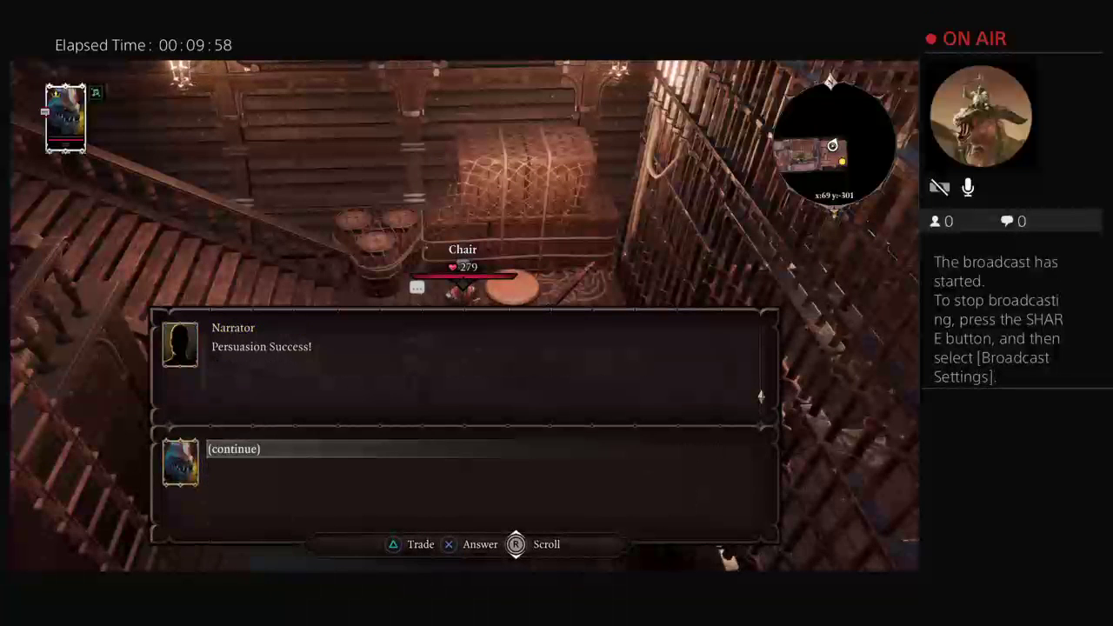
pyautogui.press('Return')
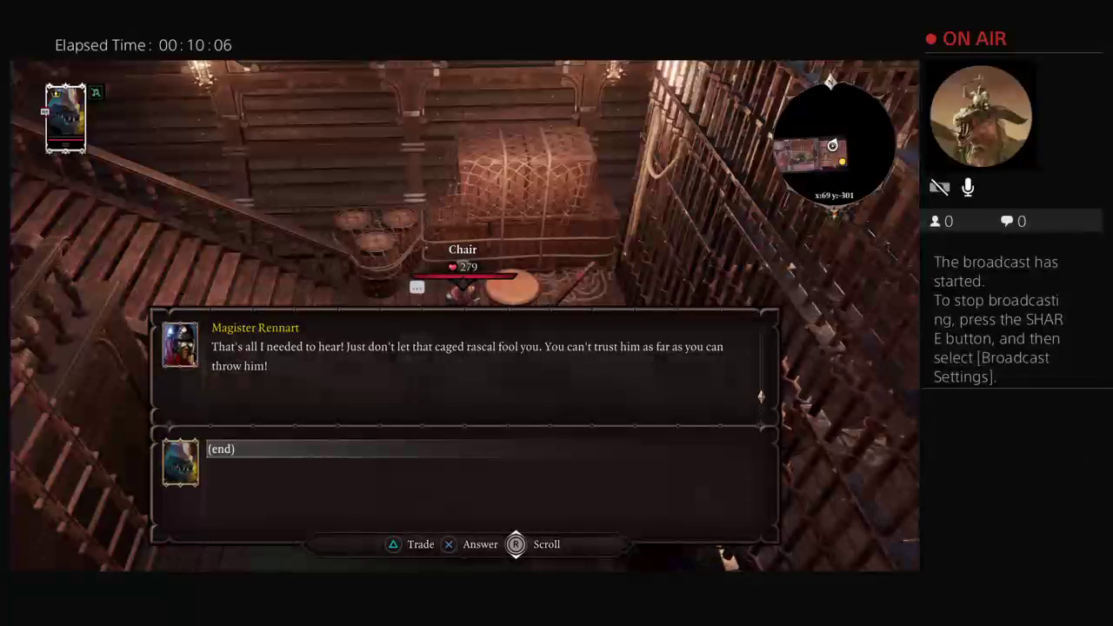
# - End Rennart's conversation to return to normal play on the ship
pyautogui.press('Return')
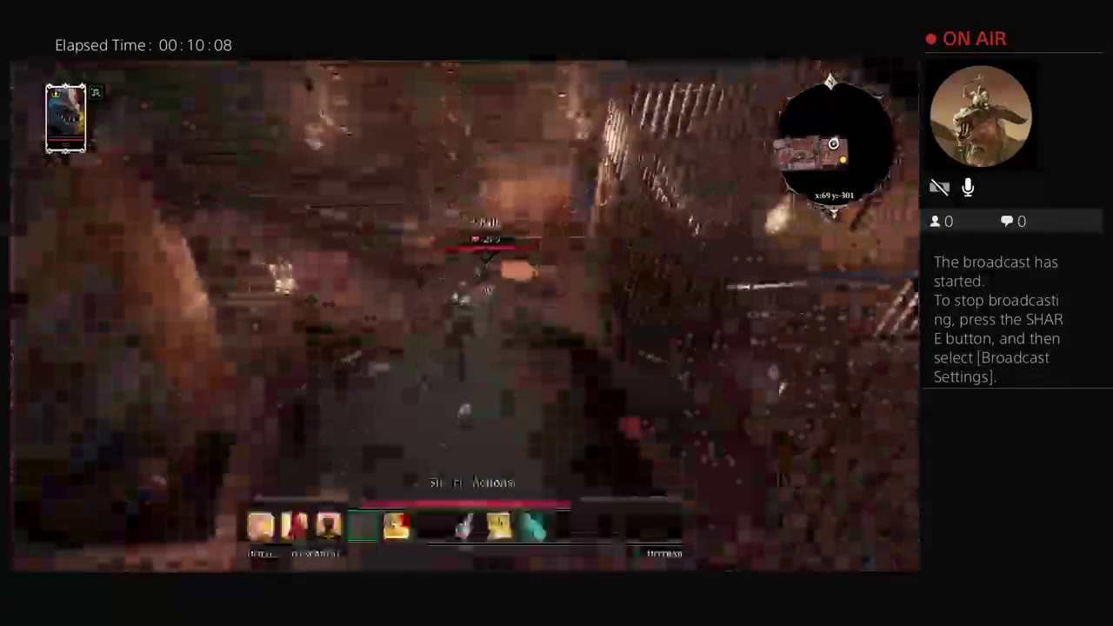